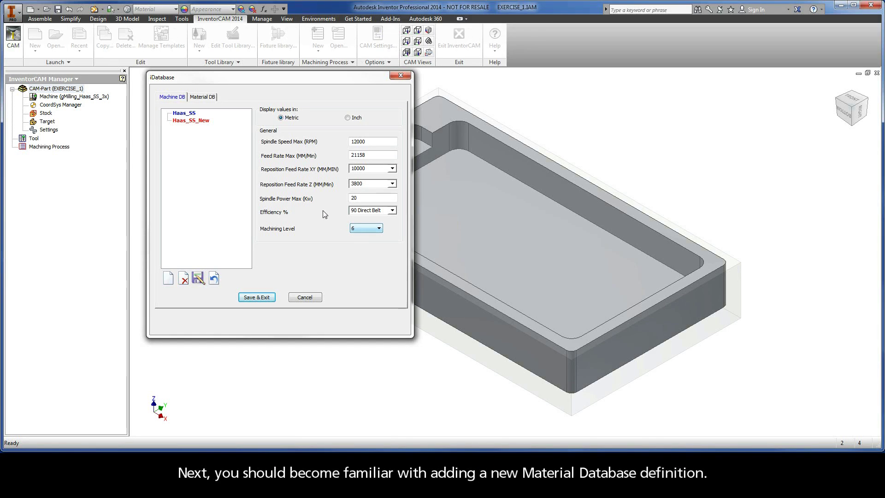
Switch the iDatabase to its Material DB tab to list the material definitions
click(202, 98)
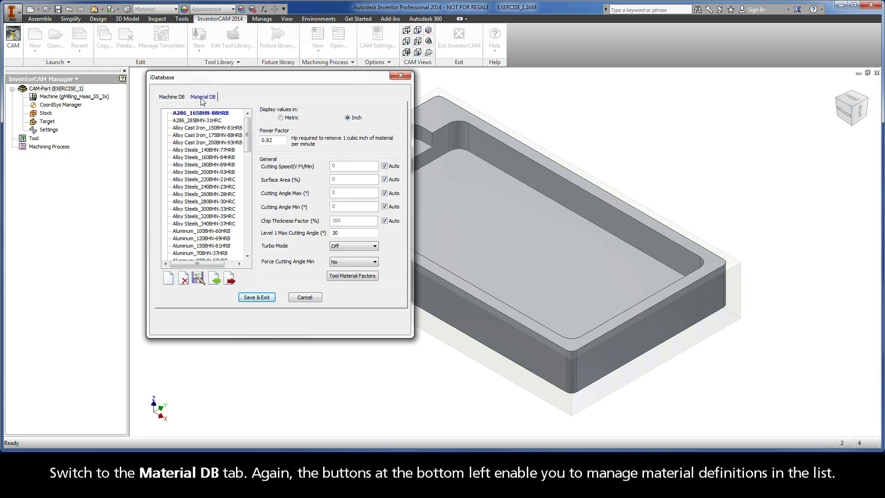
Create and save a new material file named Titanium_Ti in the Material DB
click(167, 280)
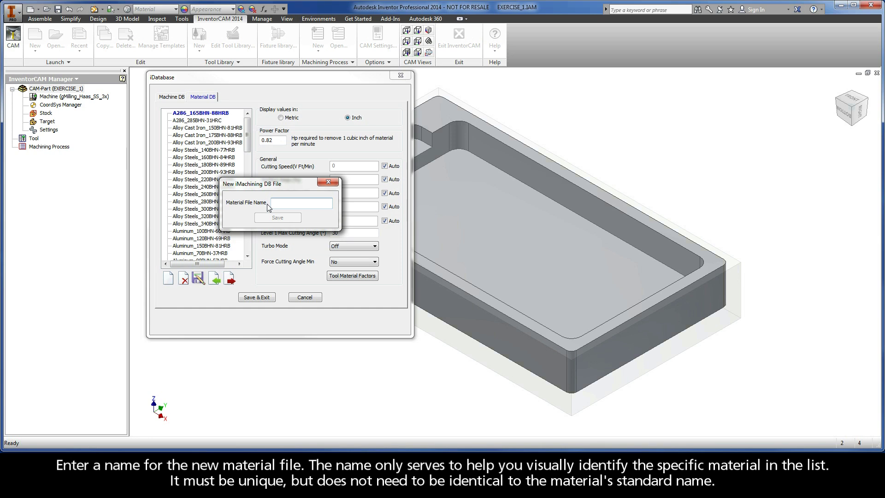
text(Titaniu)
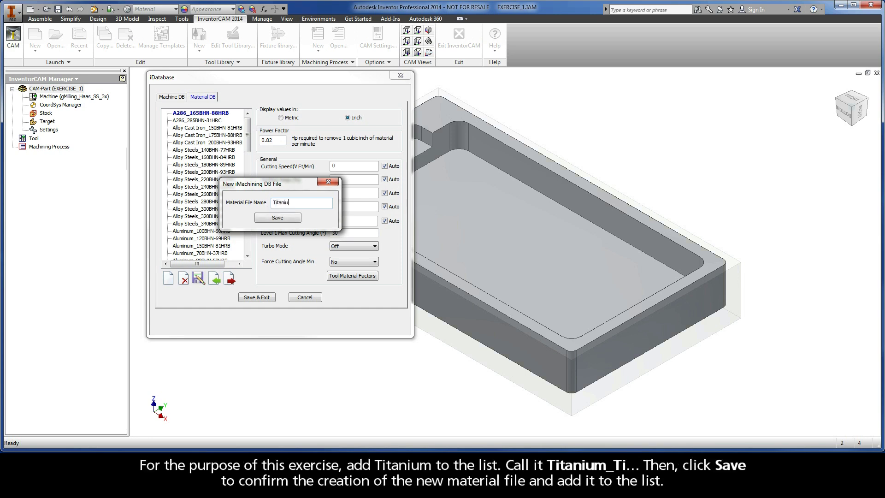
text(m_Ti)
click(277, 219)
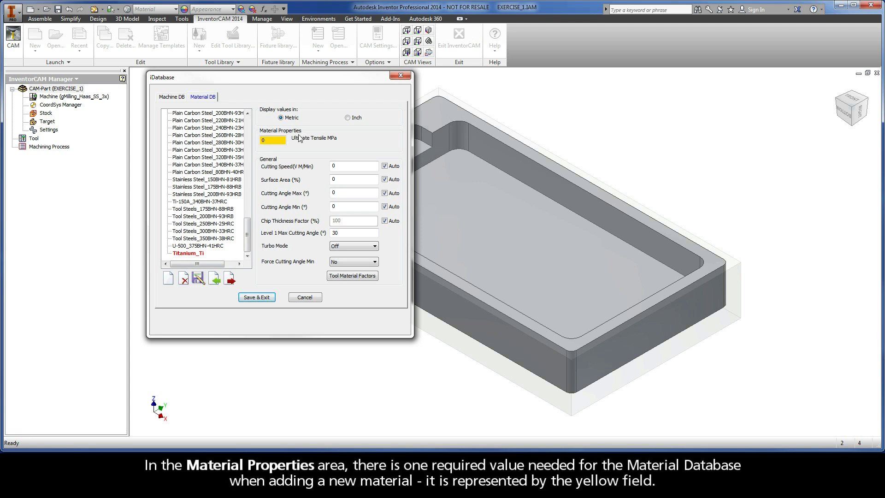
double_click(263, 140)
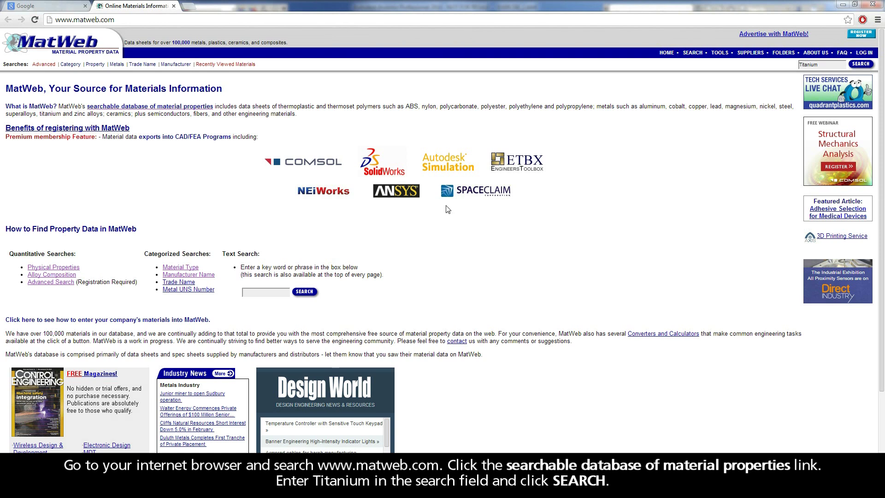
Quick-search MatWeb's material property database for Titanium and scroll the 549 results
click(148, 109)
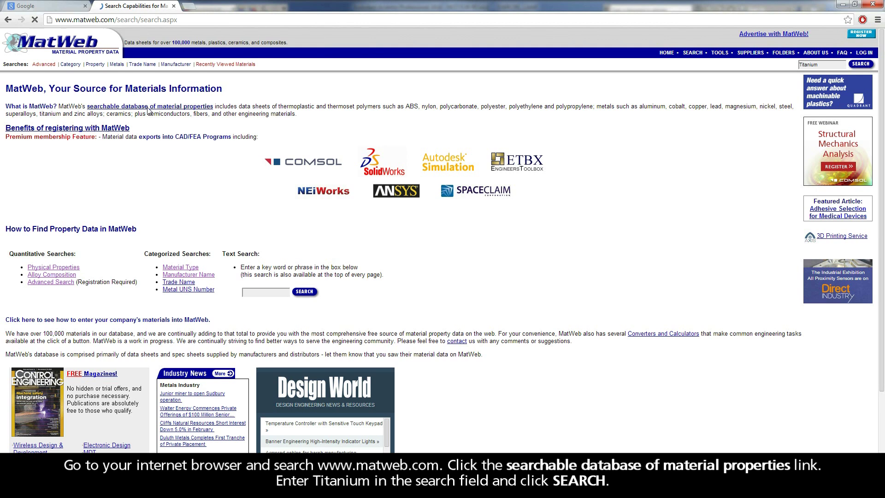
click(50, 162)
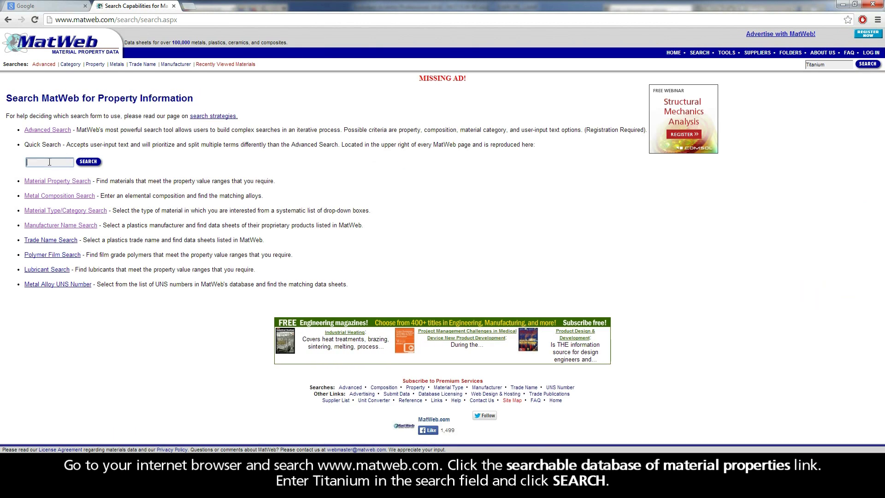
text(Titanium)
key(Return)
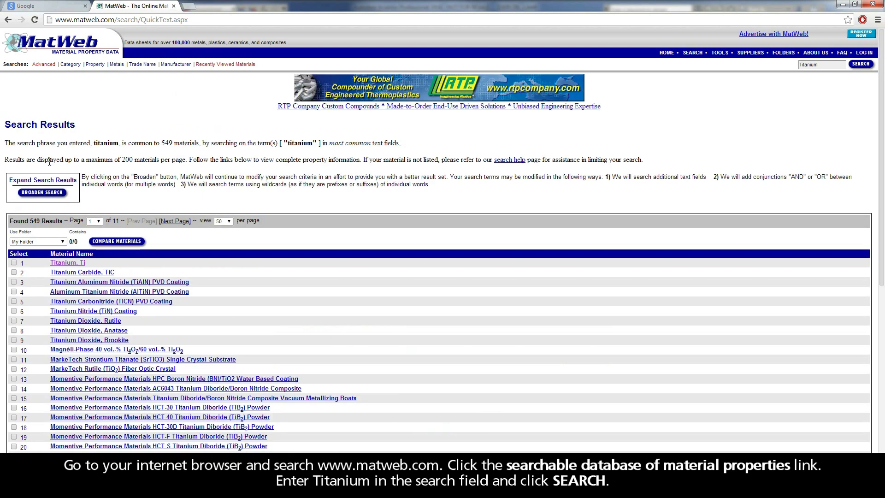
scroll(50, 162, down, 3)
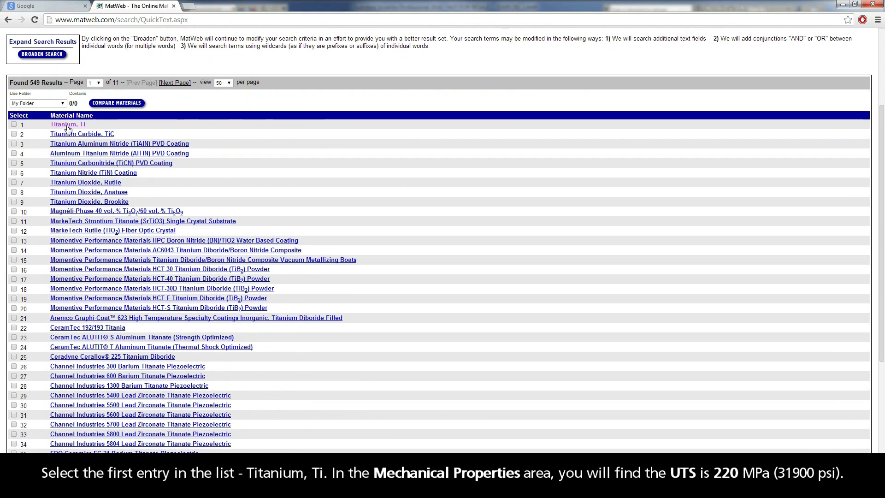
Open the Titanium, Ti datasheet and highlight its 220 MPa ultimate tensile strength
click(67, 128)
scroll(58, 185, down, 2)
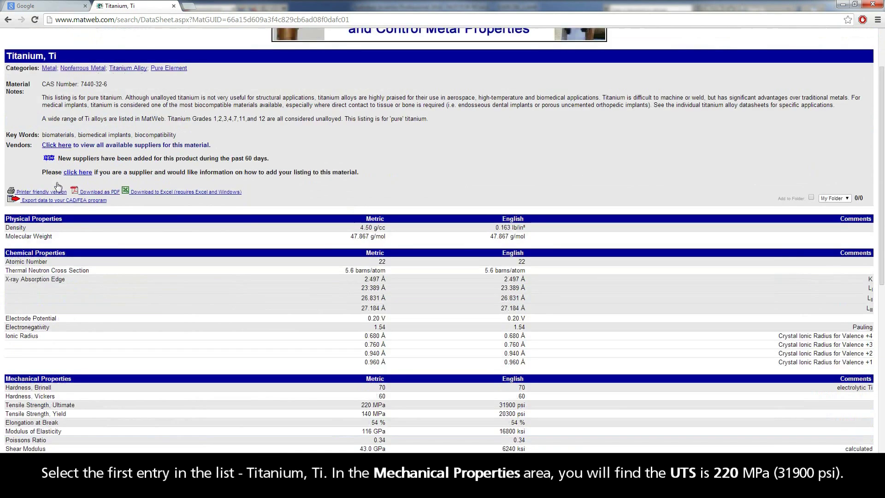
scroll(58, 186, down, 3)
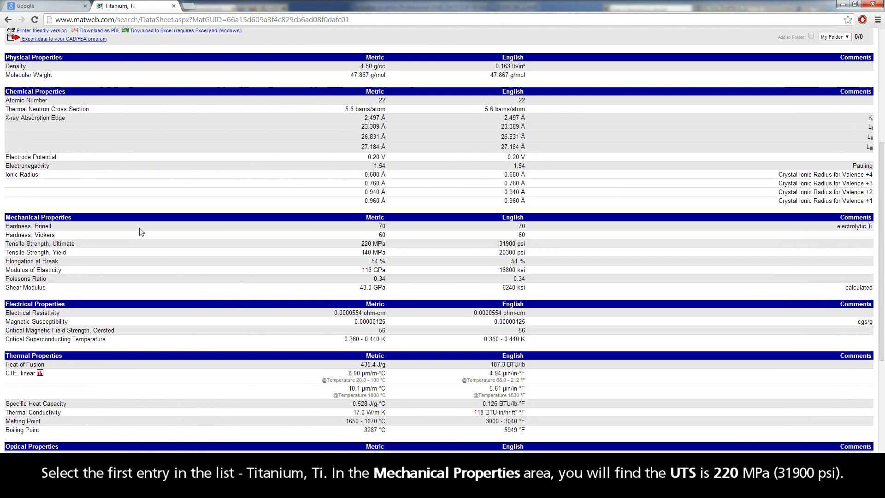
drag(361, 243, 372, 243)
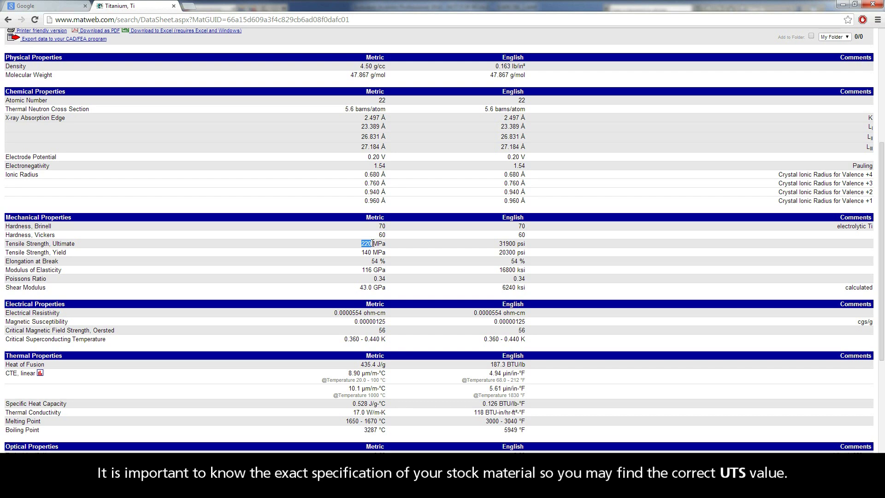
Enter 220 as Titanium_Ti's Ultimate Tensile value, then Save & Exit the iDatabase
click(843, 6)
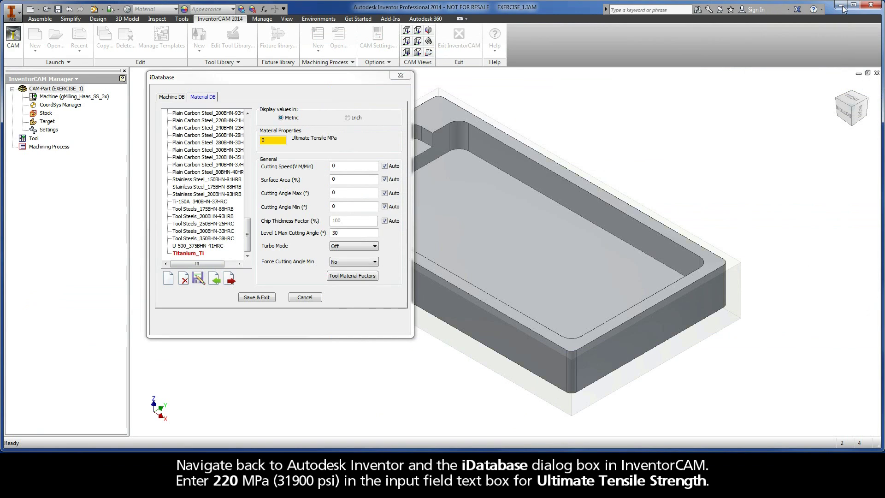
double_click(265, 140)
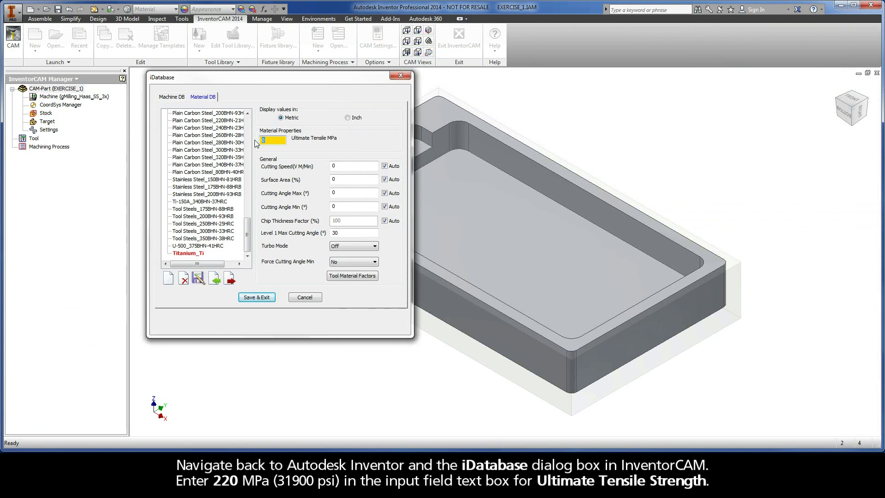
text(220)
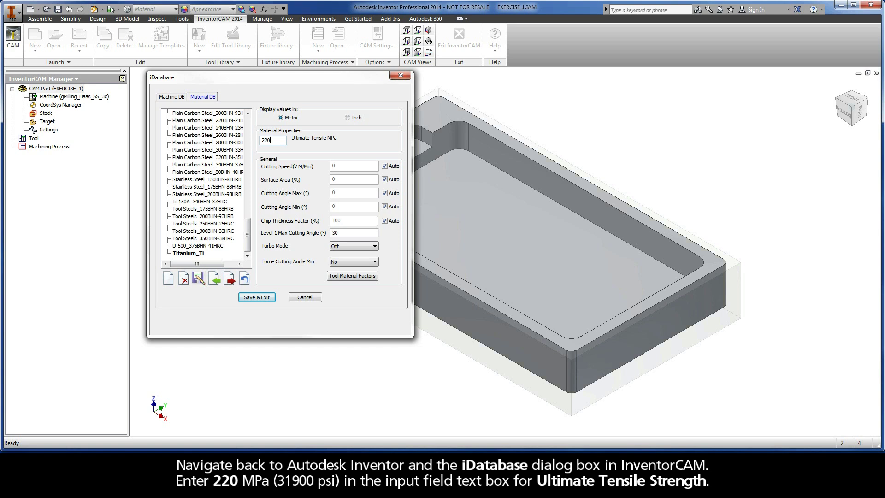
click(256, 297)
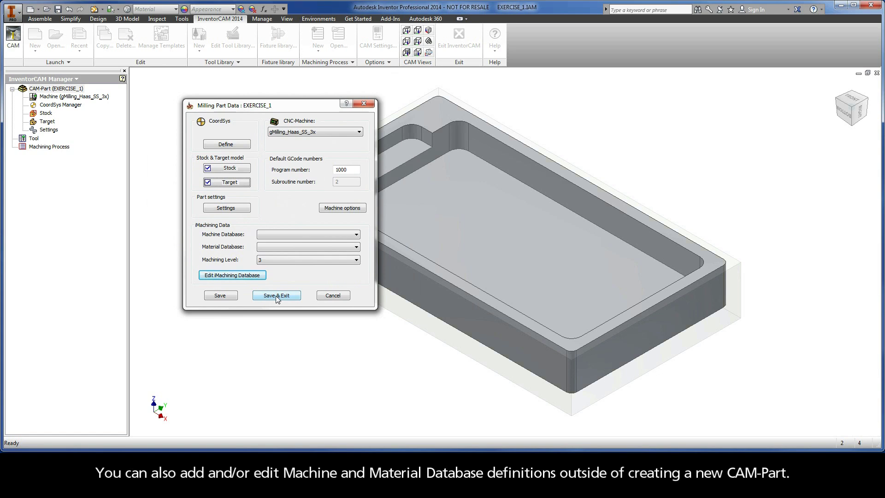
Save and close the EXERCISE_1 Milling Part Data dialog
click(277, 297)
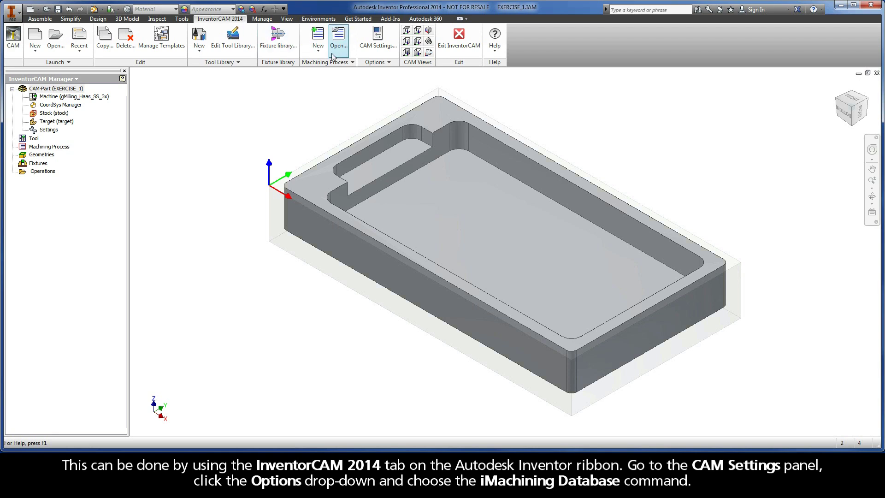
Check the iMachining Database's Material DB list, then reopen CAM-Part's Milling Part Data
click(377, 62)
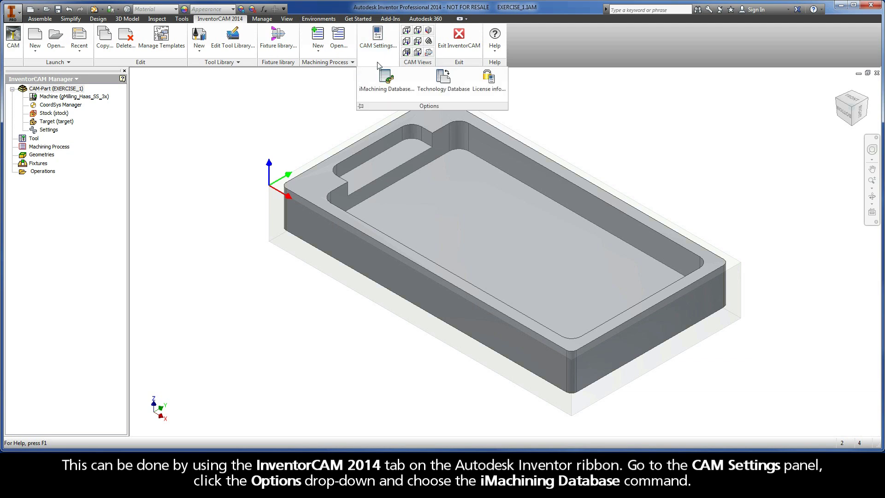
click(383, 87)
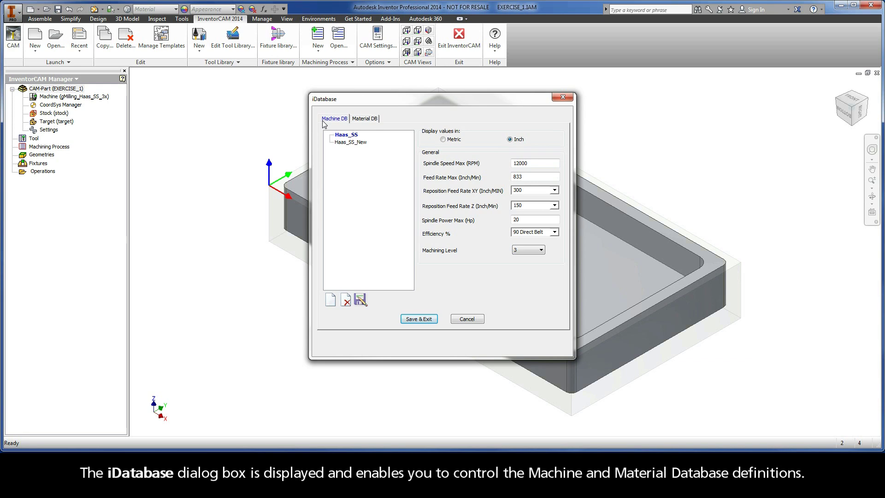
click(364, 120)
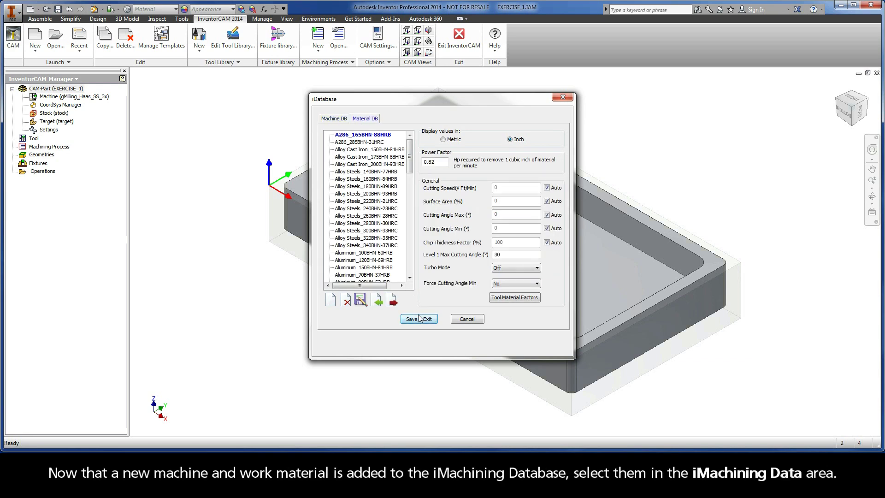
click(419, 318)
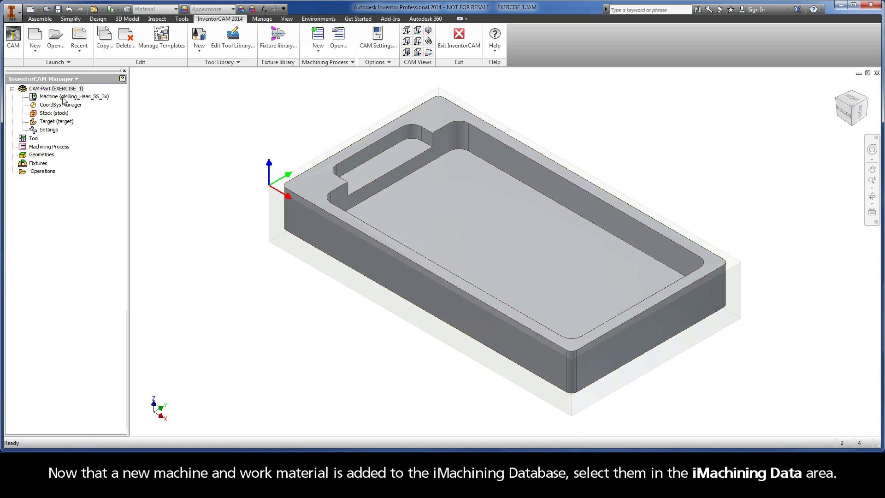
double_click(62, 89)
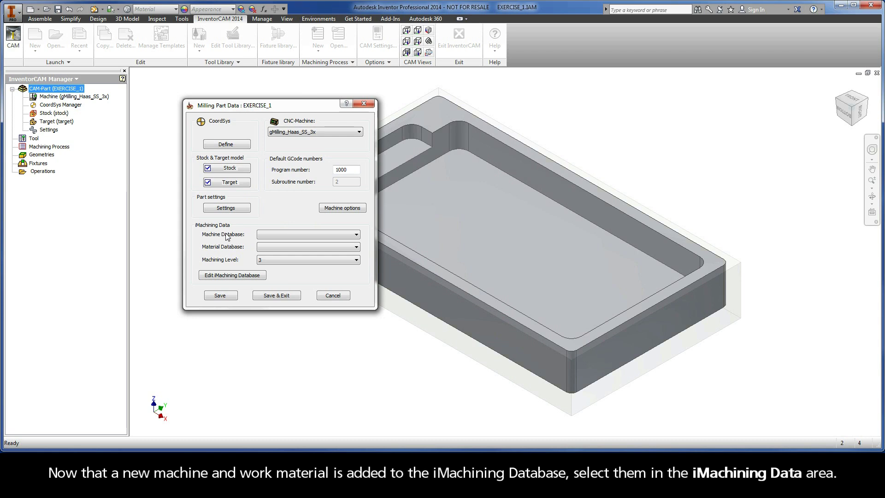
Choose Haas_SS_New as the machine database and check its machining level 6
click(279, 236)
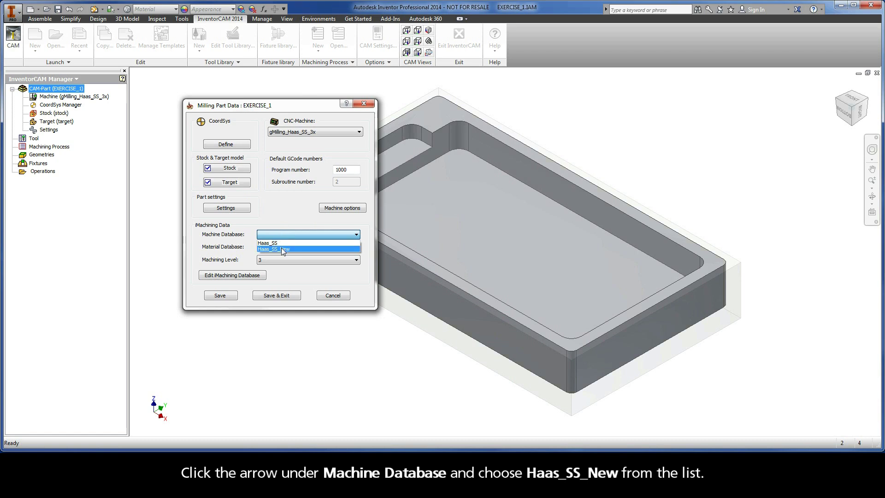
click(281, 249)
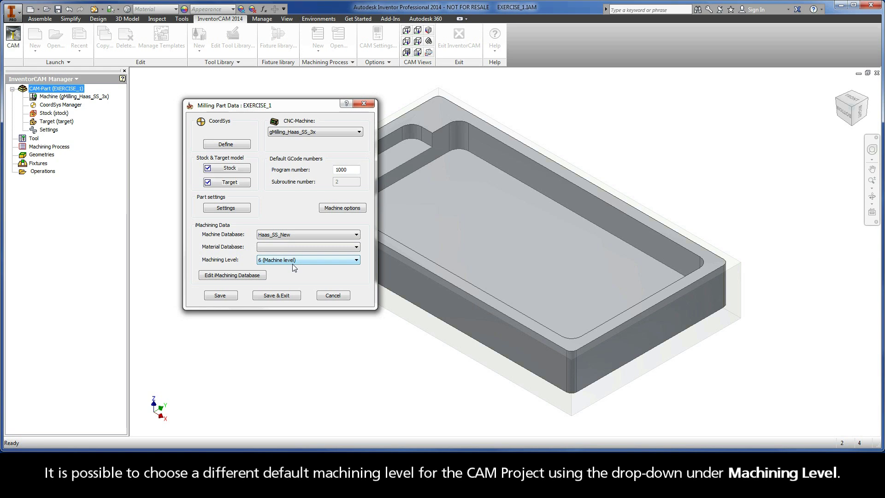
click(358, 259)
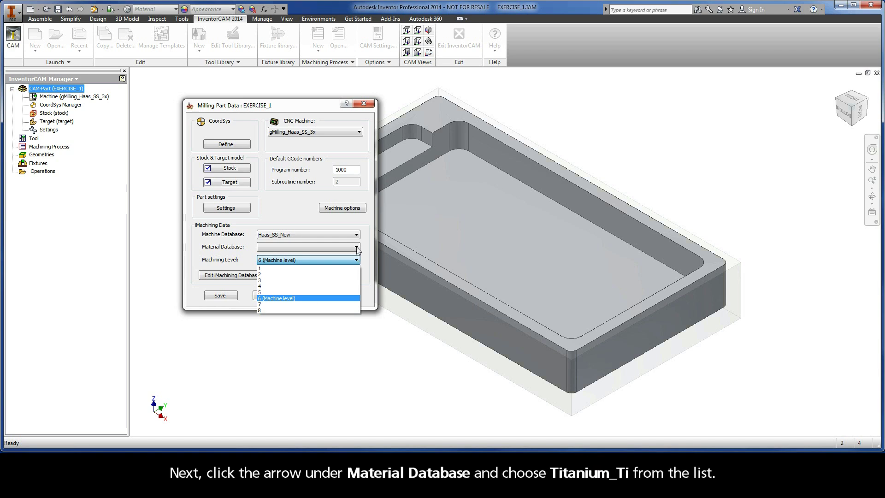
Keep machining level 6 and pick Titanium_Ti from the Material Database list
click(357, 248)
click(357, 248)
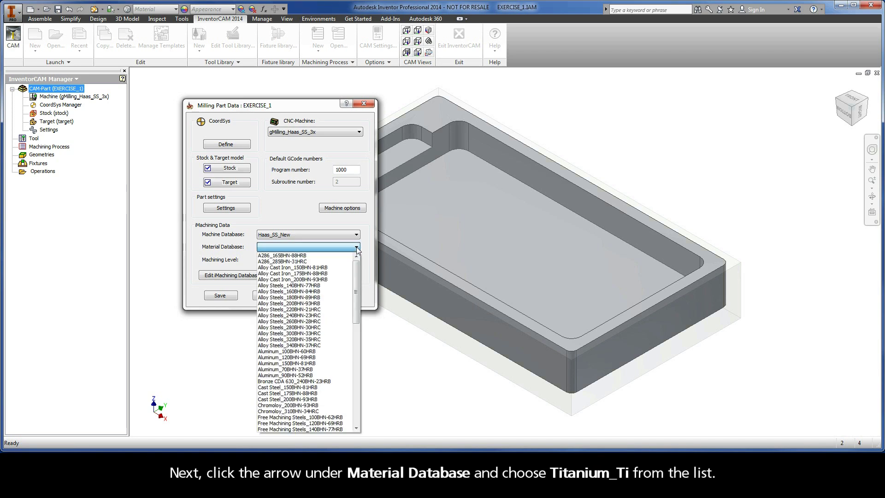
drag(358, 271, 355, 369)
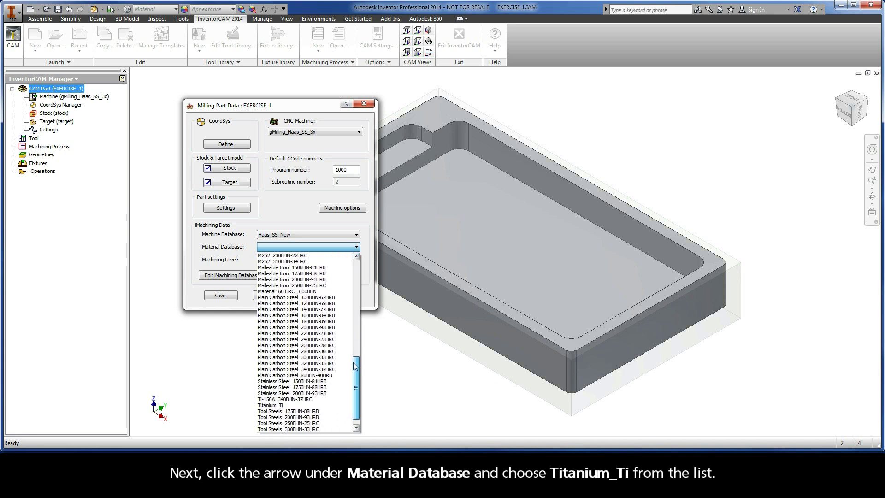
click(285, 400)
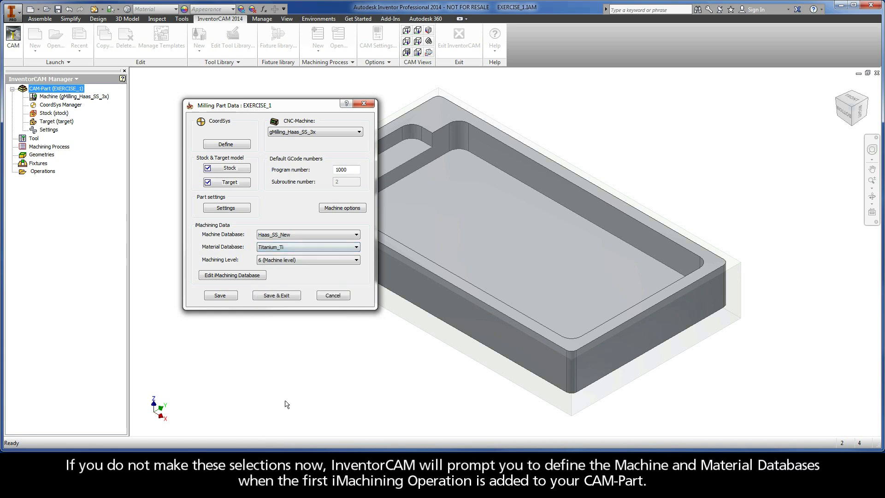
Save the Milling Part Data with Haas_SS_New, Titanium_Ti and machining level 6, then close it
click(271, 299)
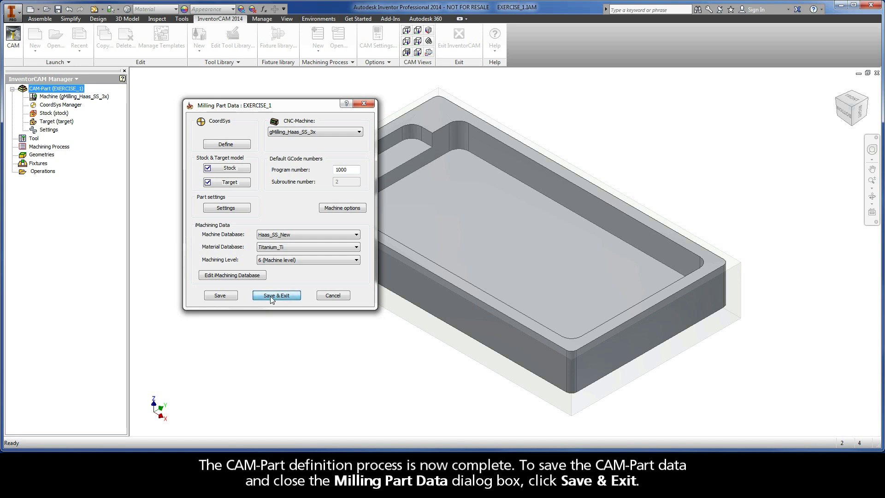